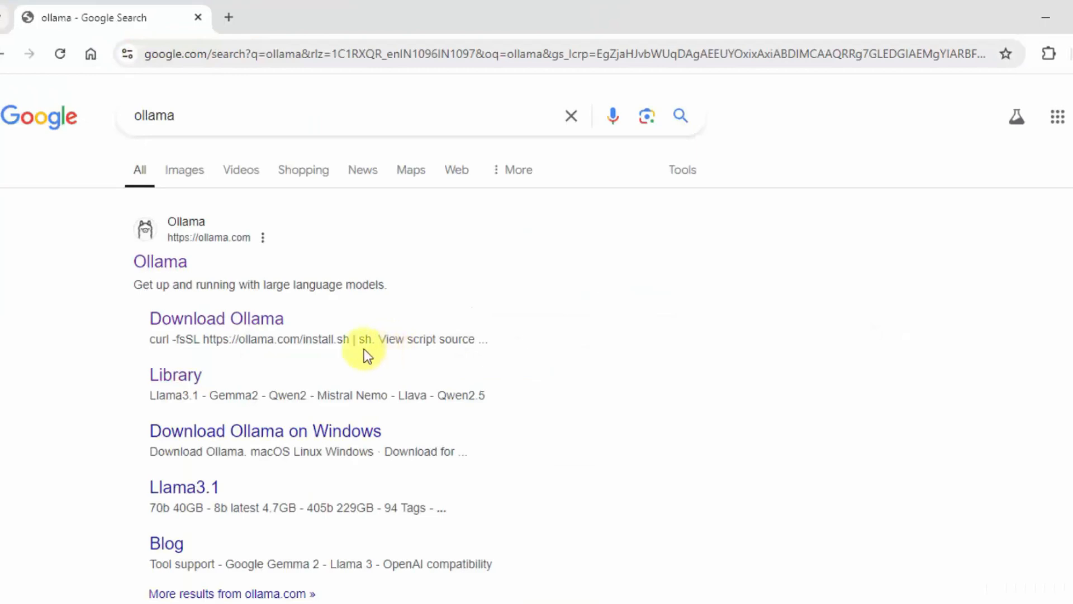
click(163, 262)
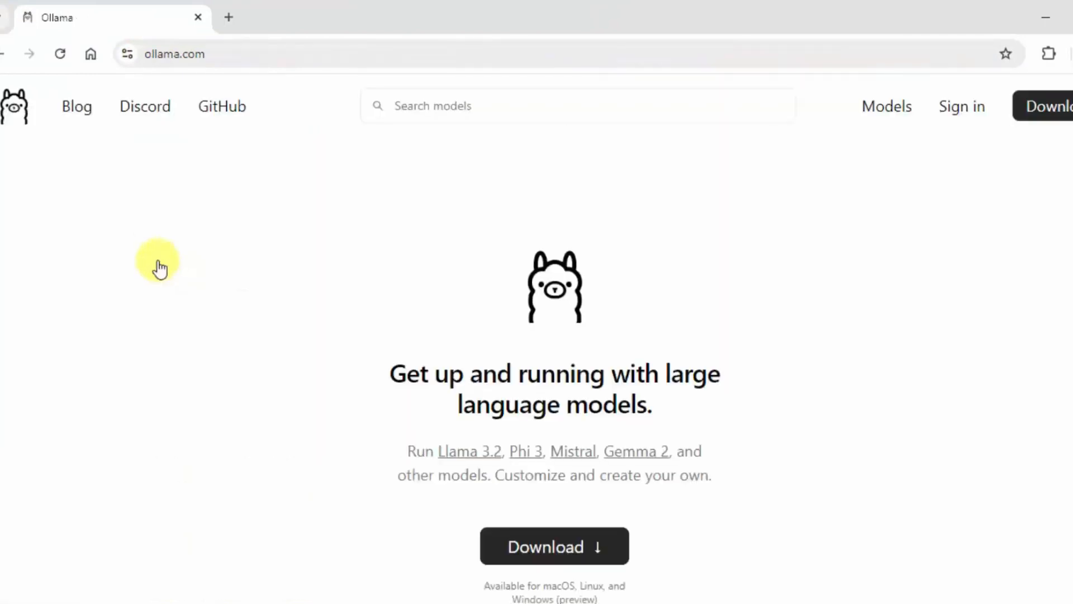
click(293, 53)
click(294, 53)
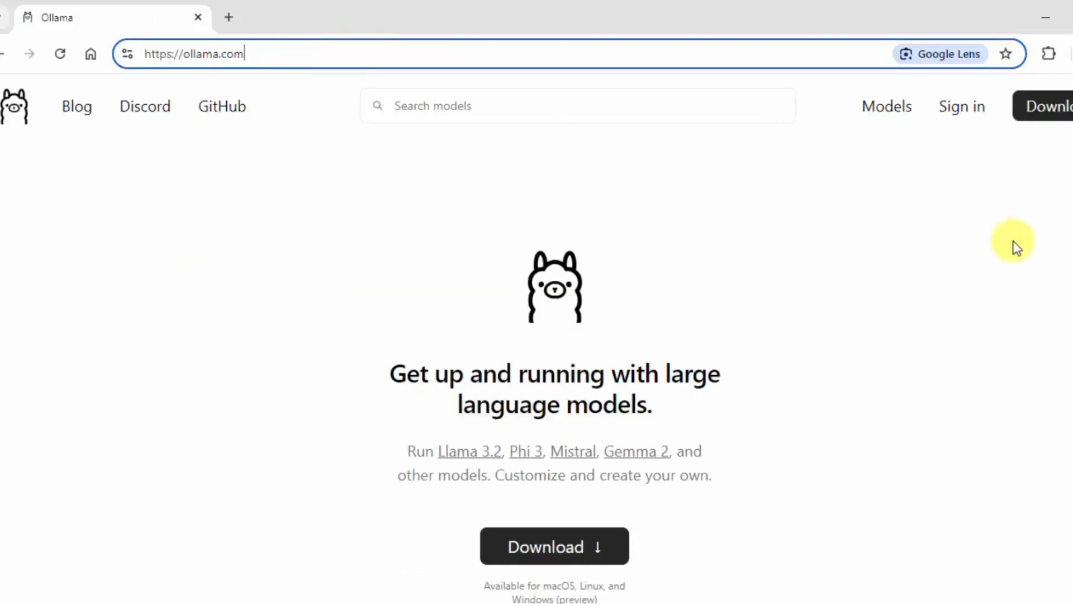
click(1016, 246)
scroll(662, 513, down, 2)
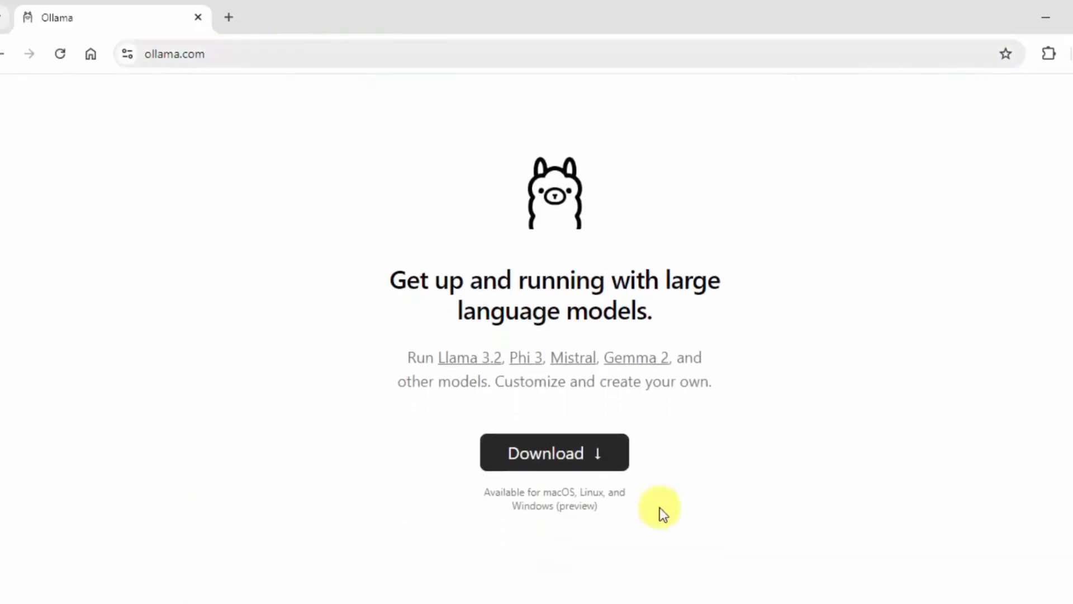
click(526, 470)
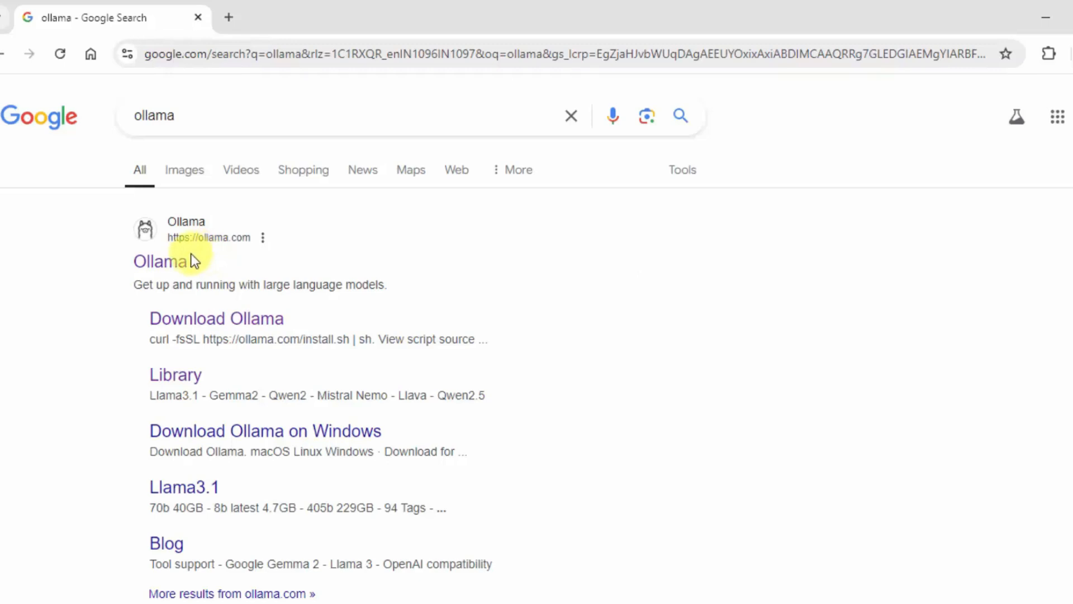
Open the Ollama website from the search results and download its Windows (Preview) installer
click(164, 265)
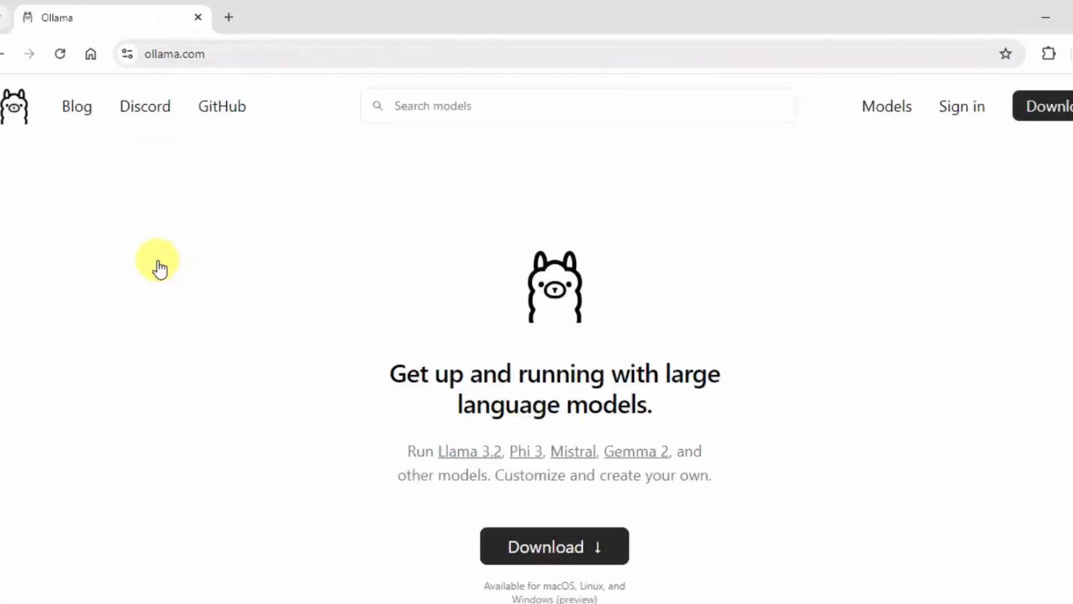
click(250, 52)
click(295, 52)
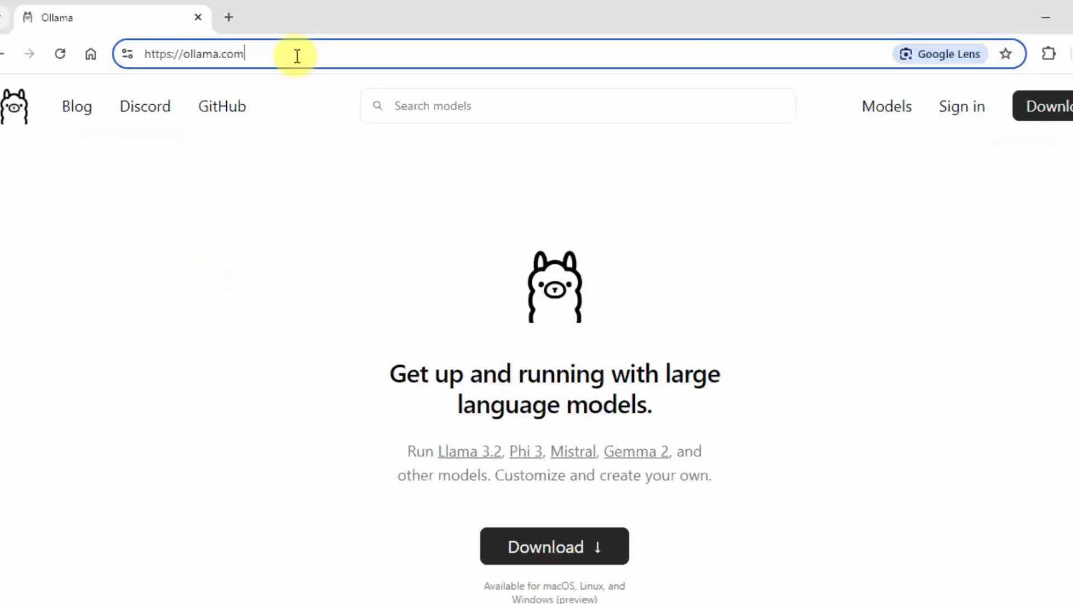
click(1014, 247)
scroll(536, 337, down, 2)
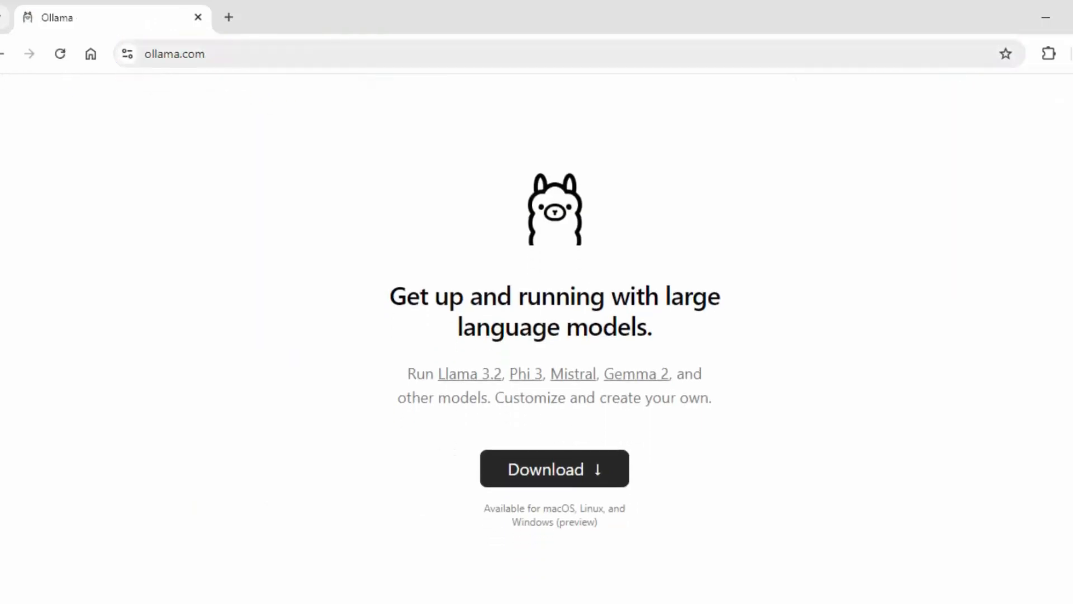
click(527, 471)
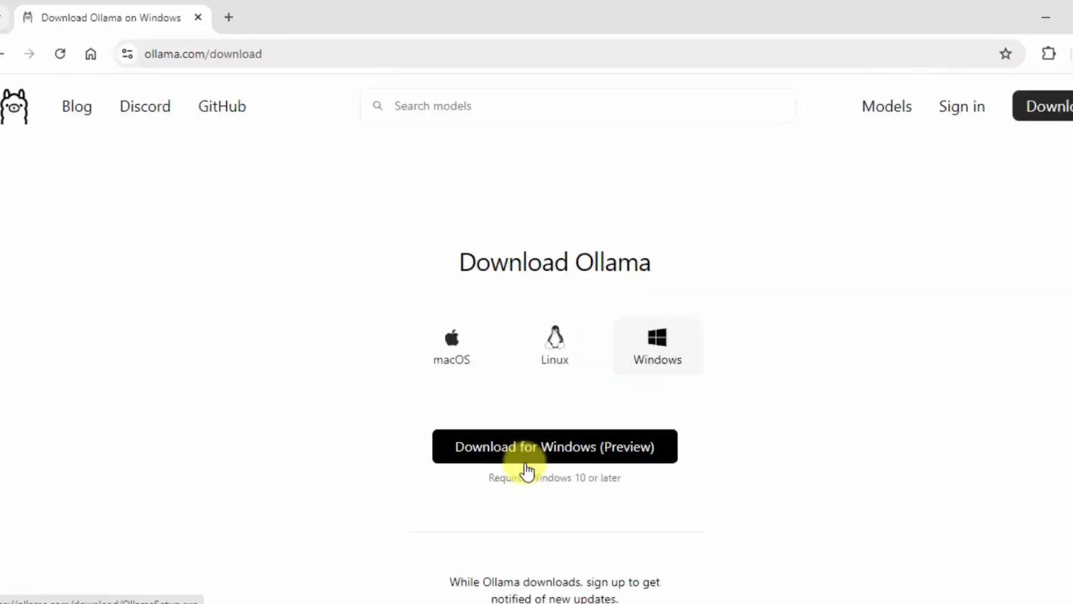
scroll(525, 463, down, 1)
click(528, 379)
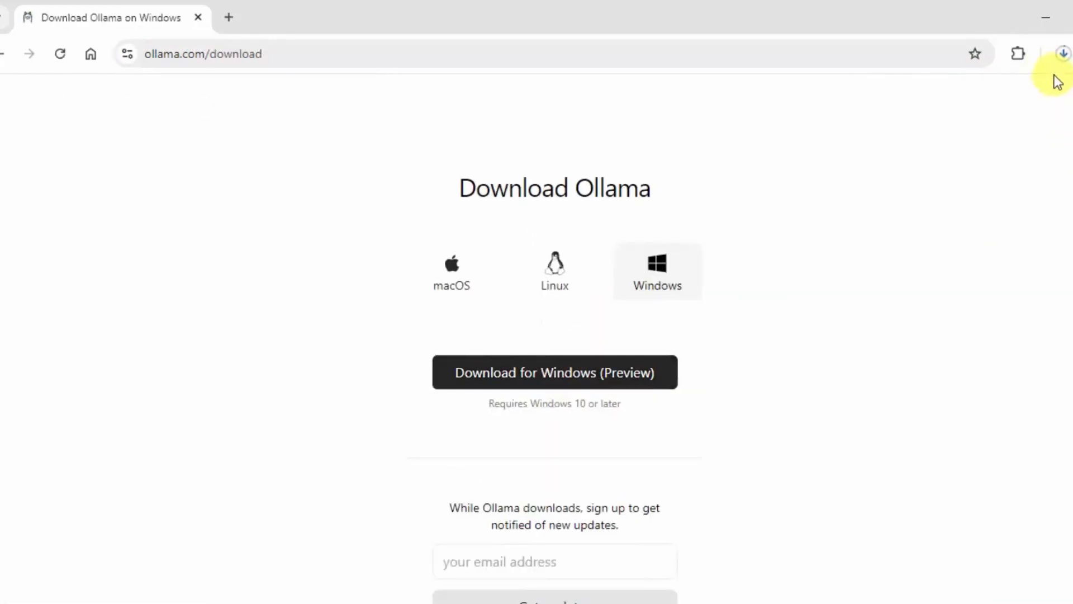
Open the downloaded OllamaSetup.exe and install Ollama
click(1062, 54)
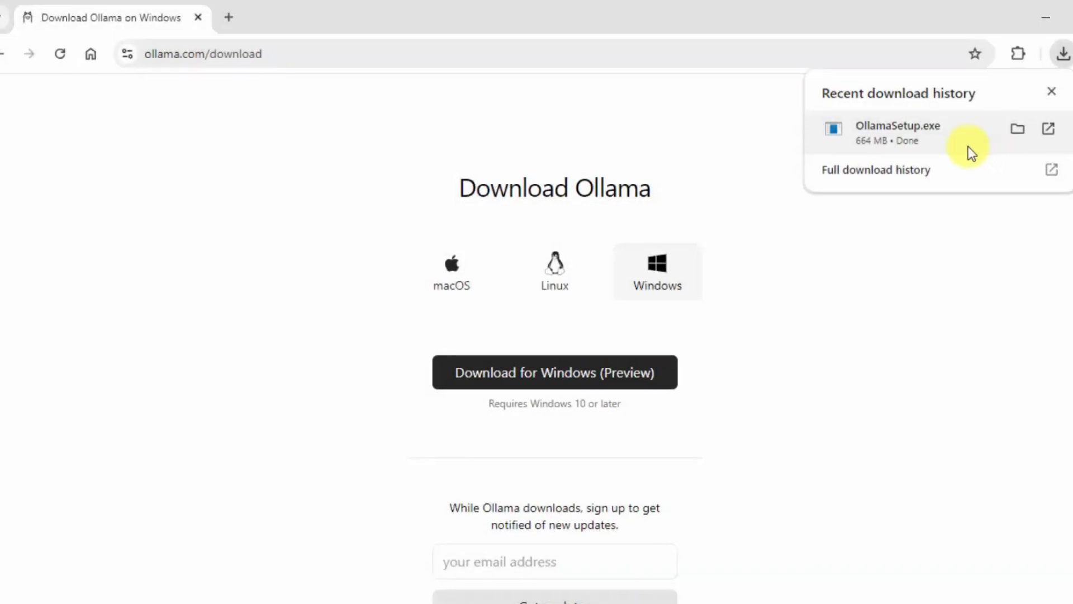
right_click(950, 147)
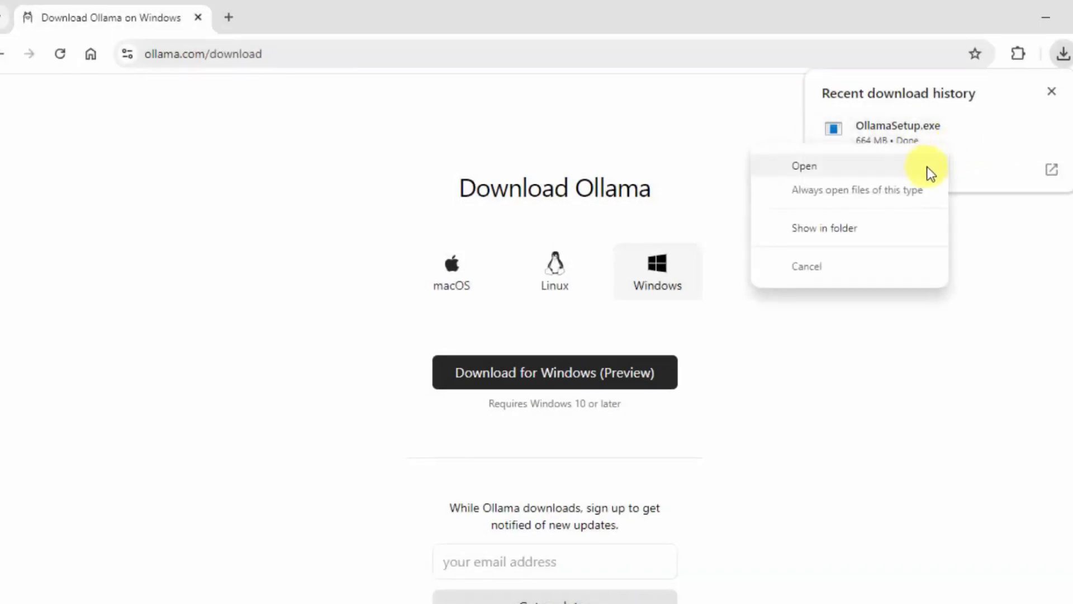
click(928, 167)
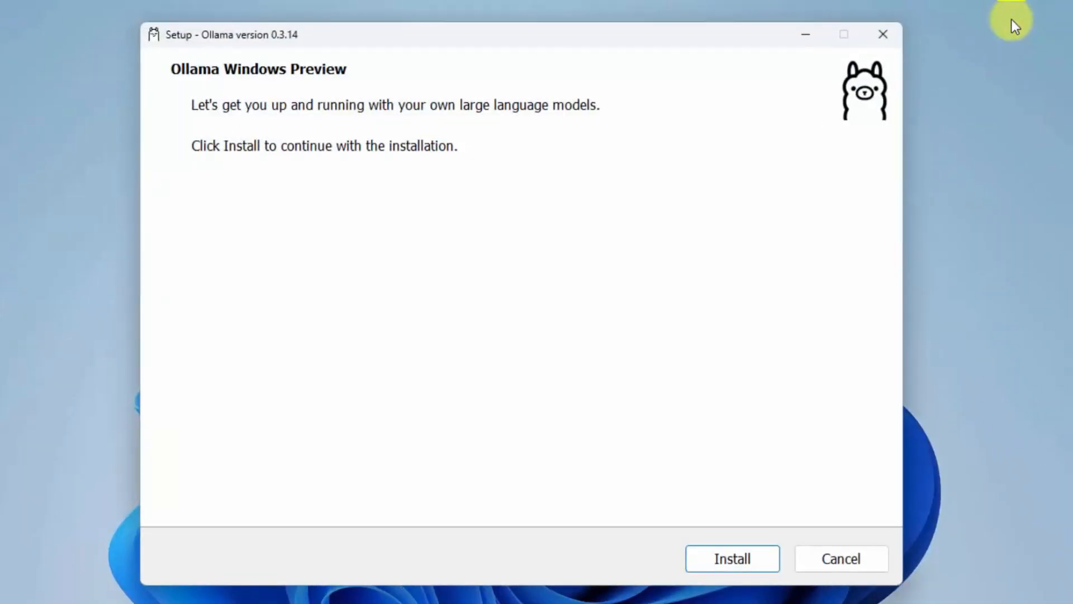
click(749, 562)
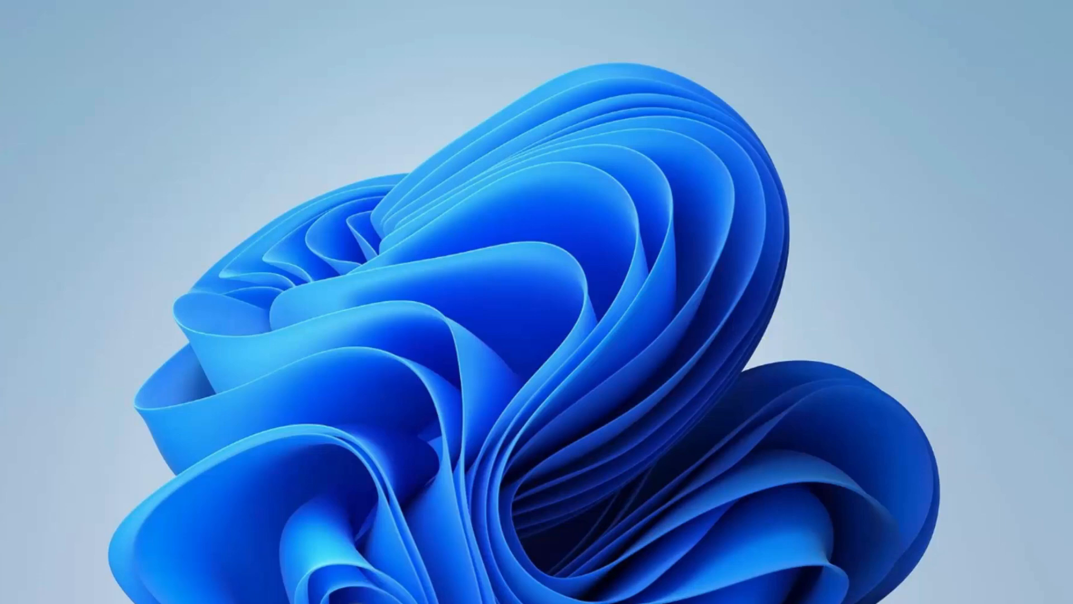
Open Command Prompt and run the ollama command to list its usage and available commands
click(368, 601)
text(cmd)
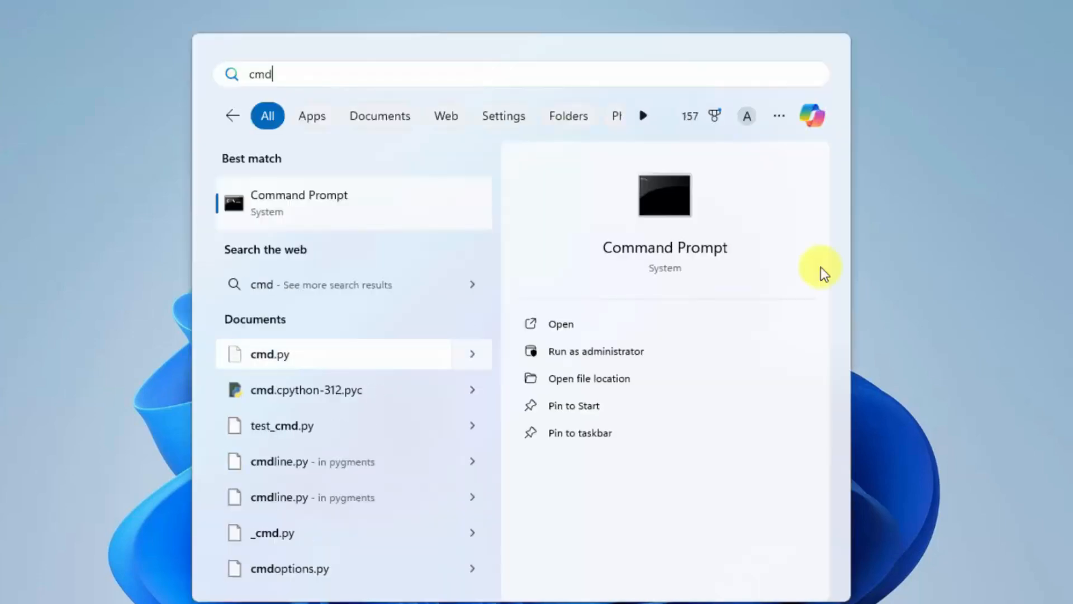
click(693, 324)
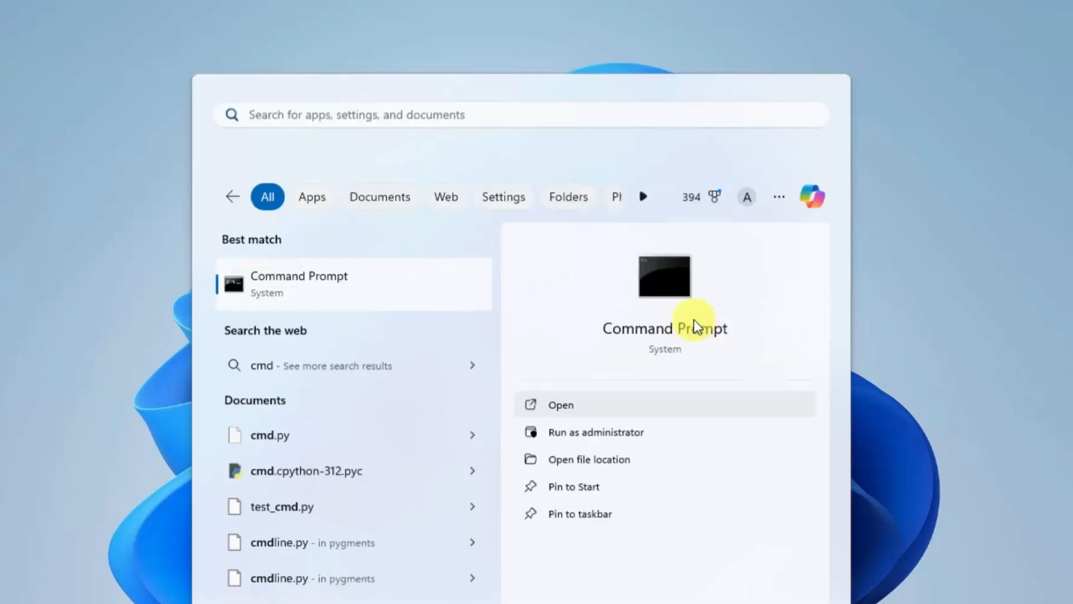
drag(390, 91, 489, 65)
text(ollama)
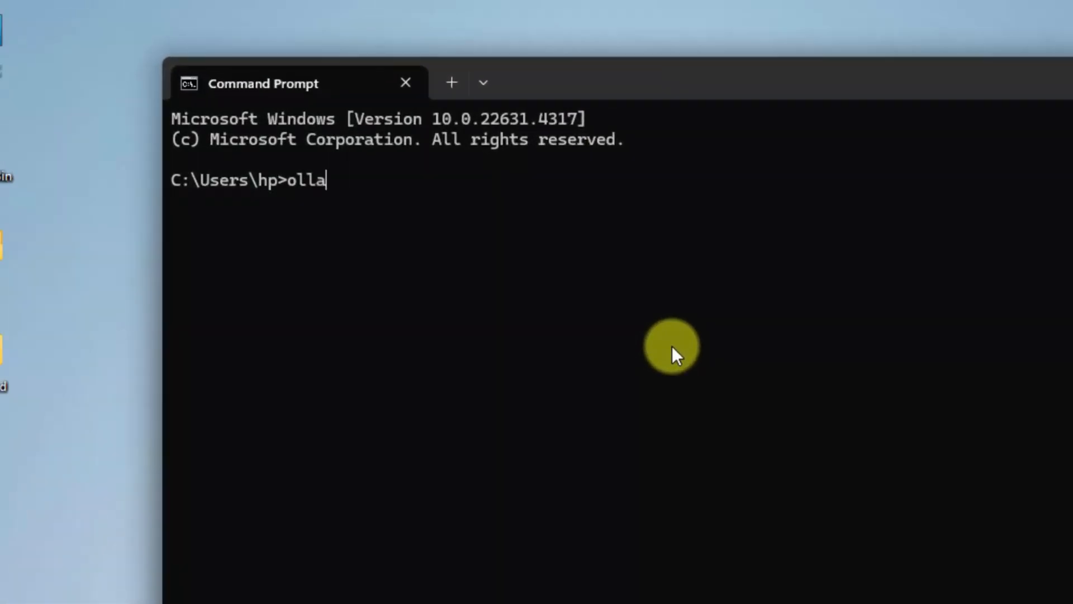
key(Return)
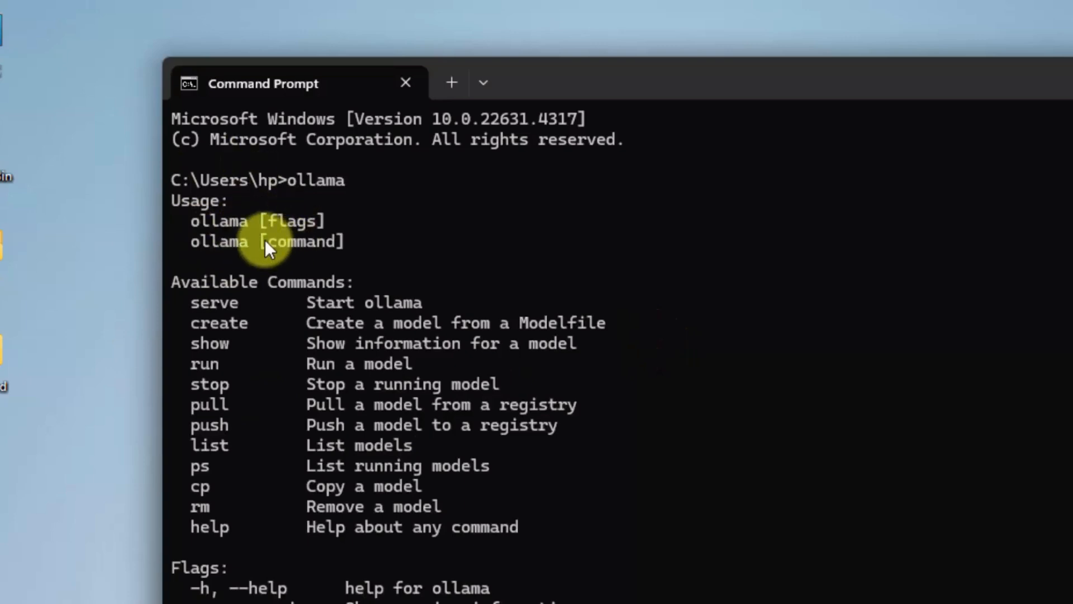
Enter ollama run at the Command Prompt without executing it
mouse_move(811, 78)
mouse_down()
mouse_move(823, 67)
mouse_move(819, 40)
mouse_move(814, 98)
mouse_move(811, 76)
mouse_up()
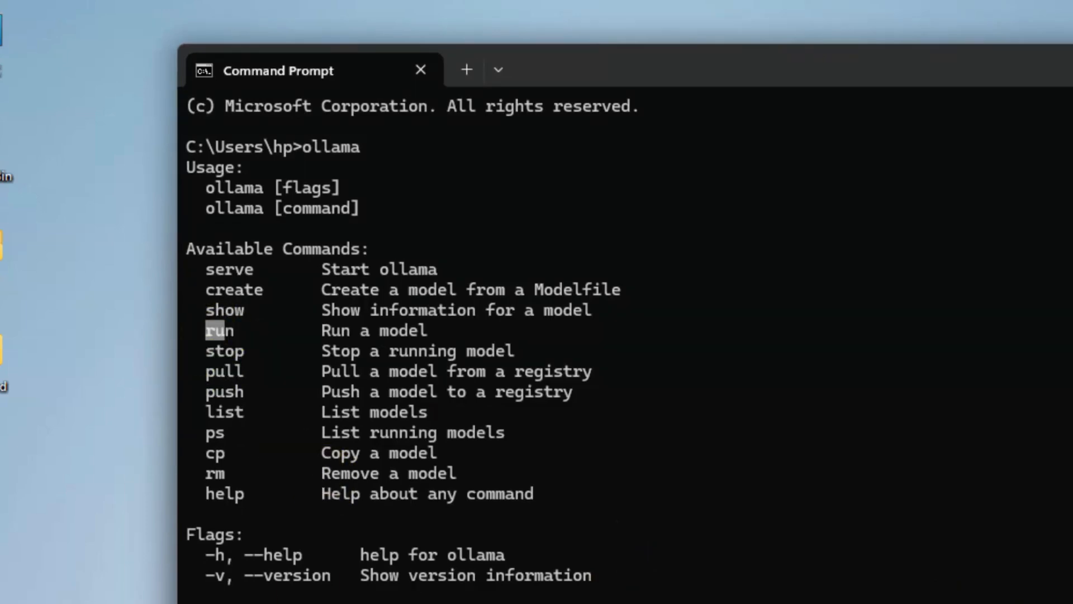
drag(407, 603, 408, 542)
text(ol)
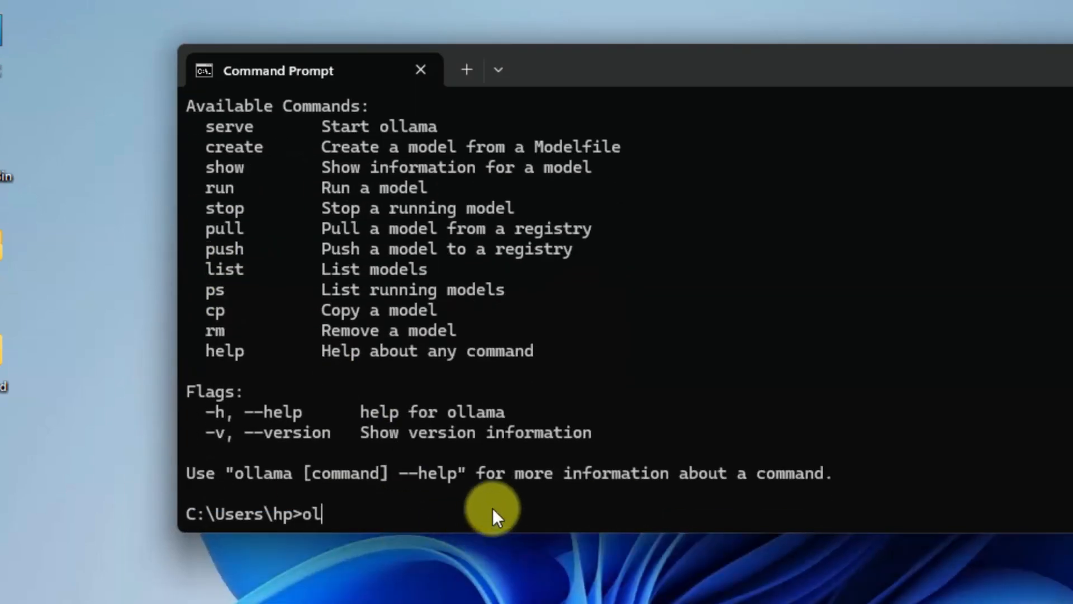
text(lama run)
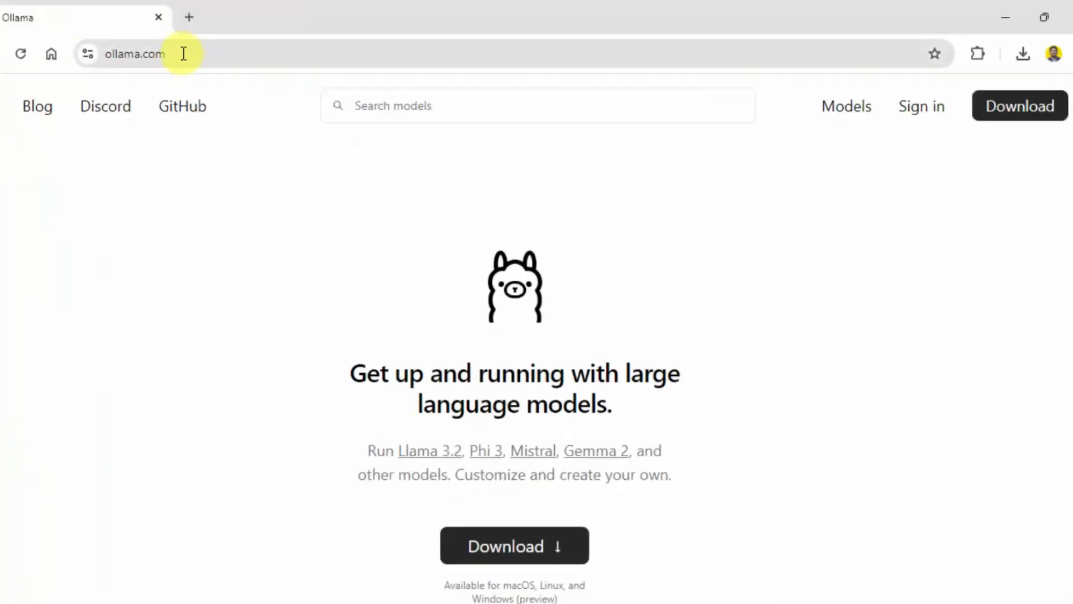
Switch to the Ollama website in the browser, browse its Models library and open the mistral model page
click(183, 54)
click(855, 204)
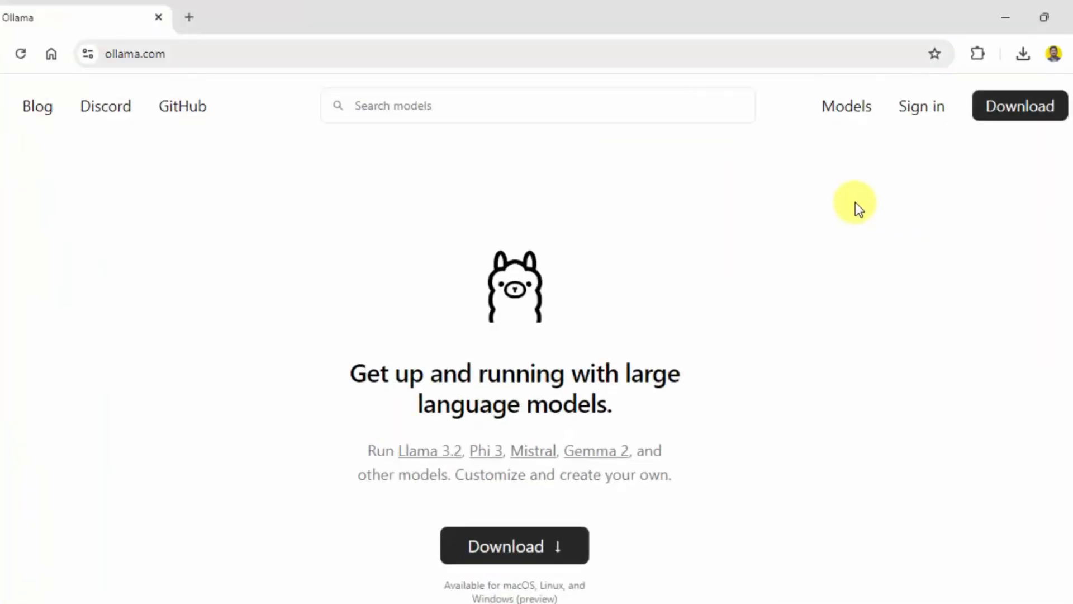
click(835, 117)
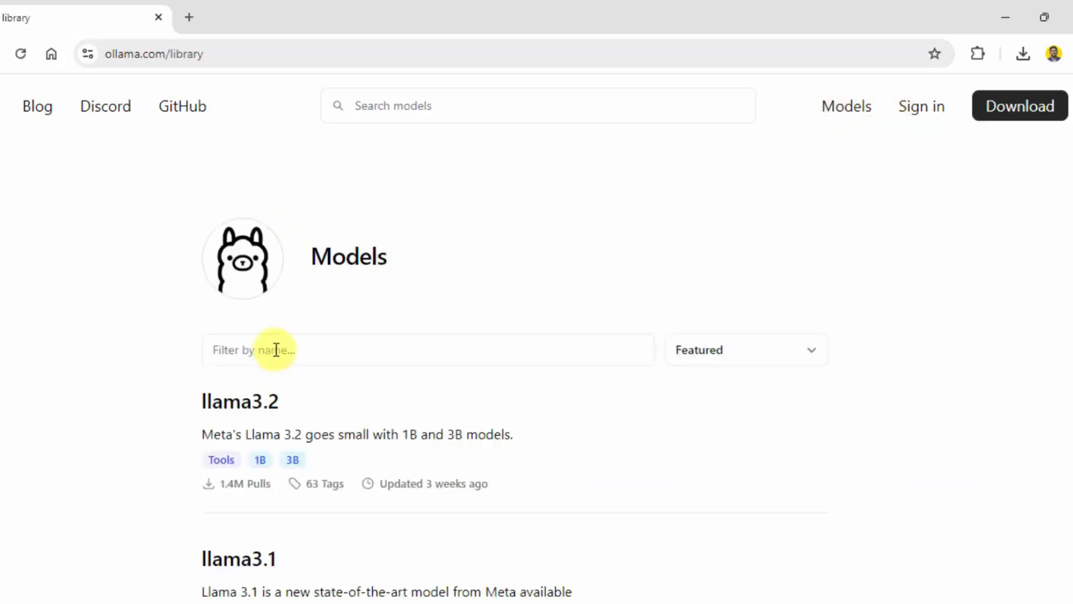
scroll(781, 328, down, 3)
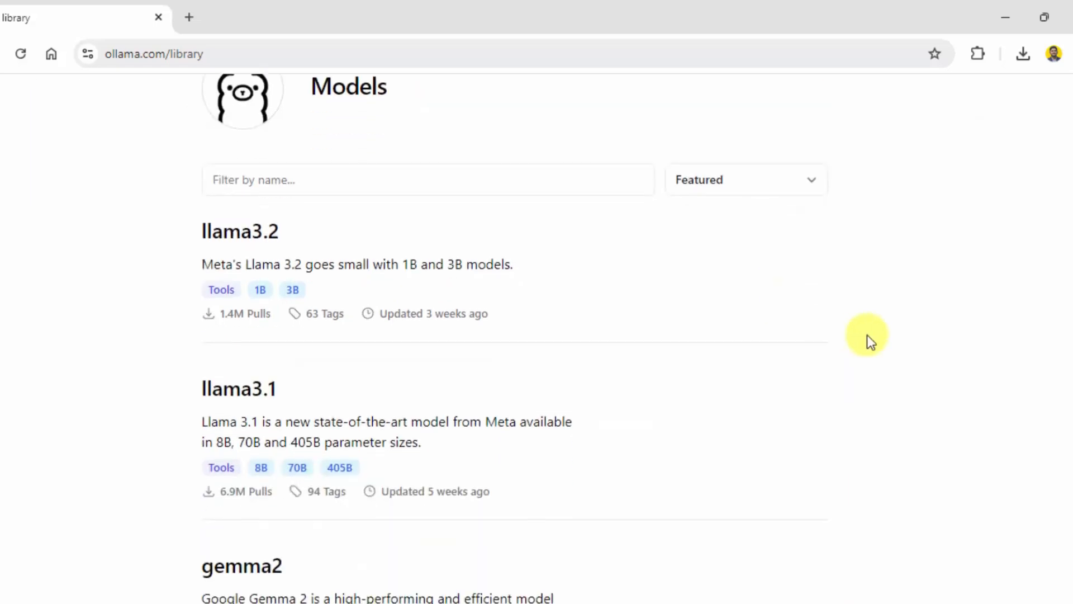
scroll(867, 334, down, 14)
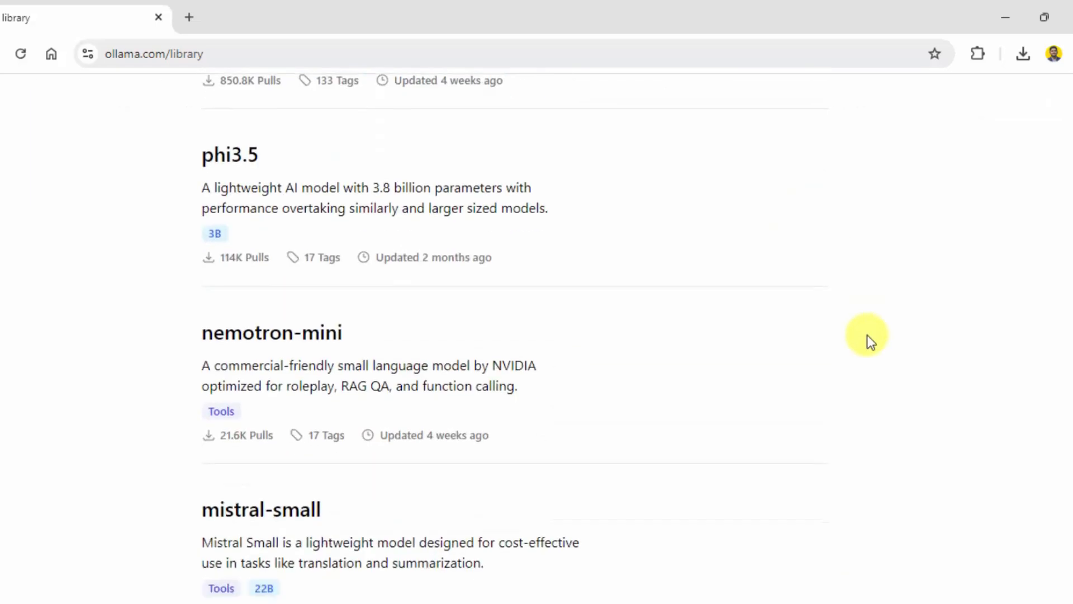
scroll(870, 341, down, 6)
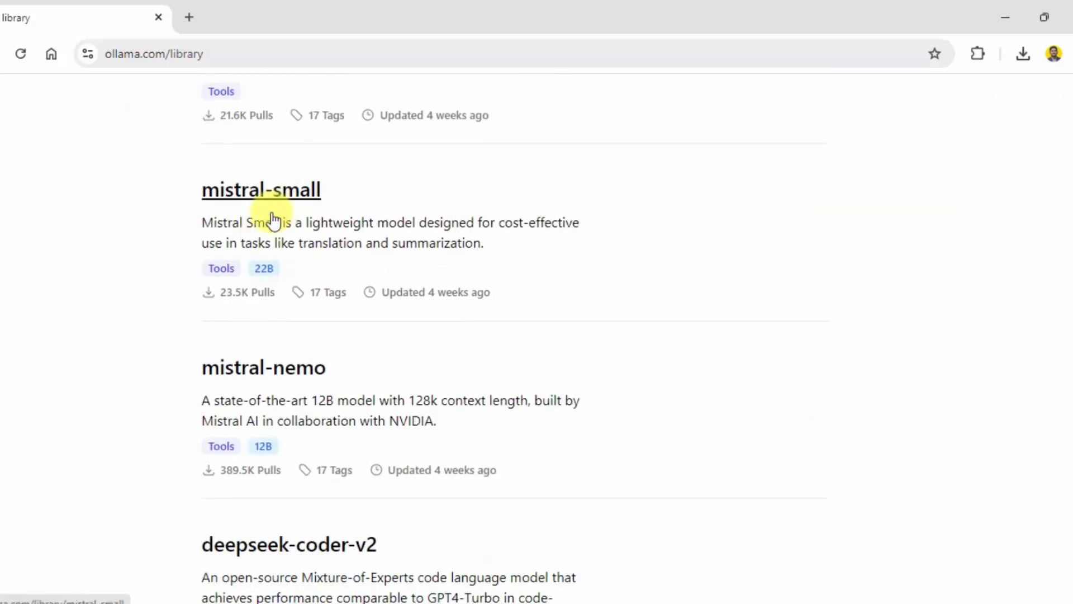
scroll(565, 333, down, 8)
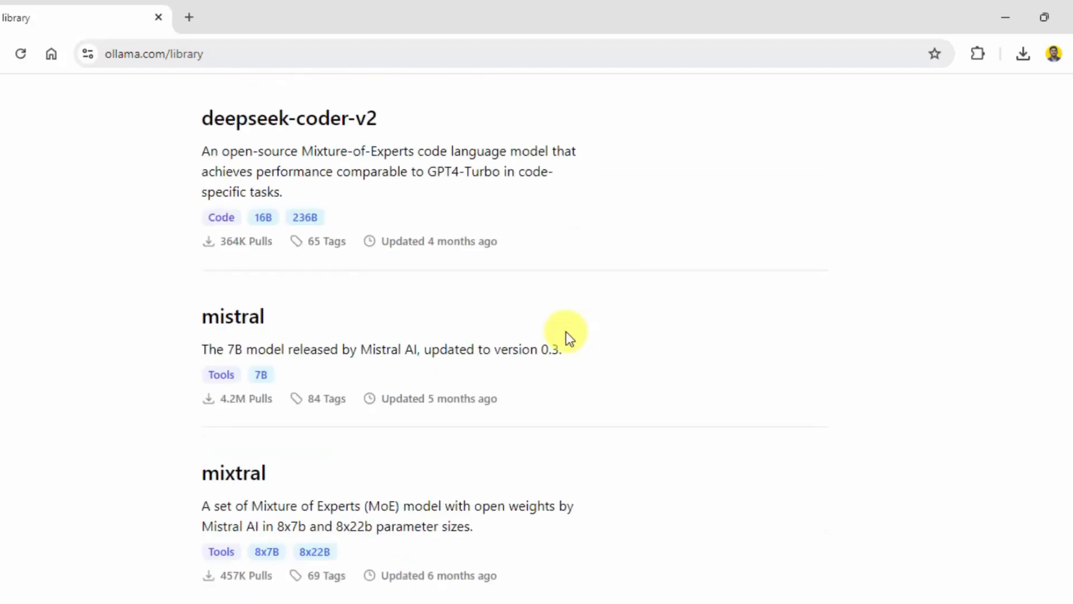
scroll(566, 331, down, 2)
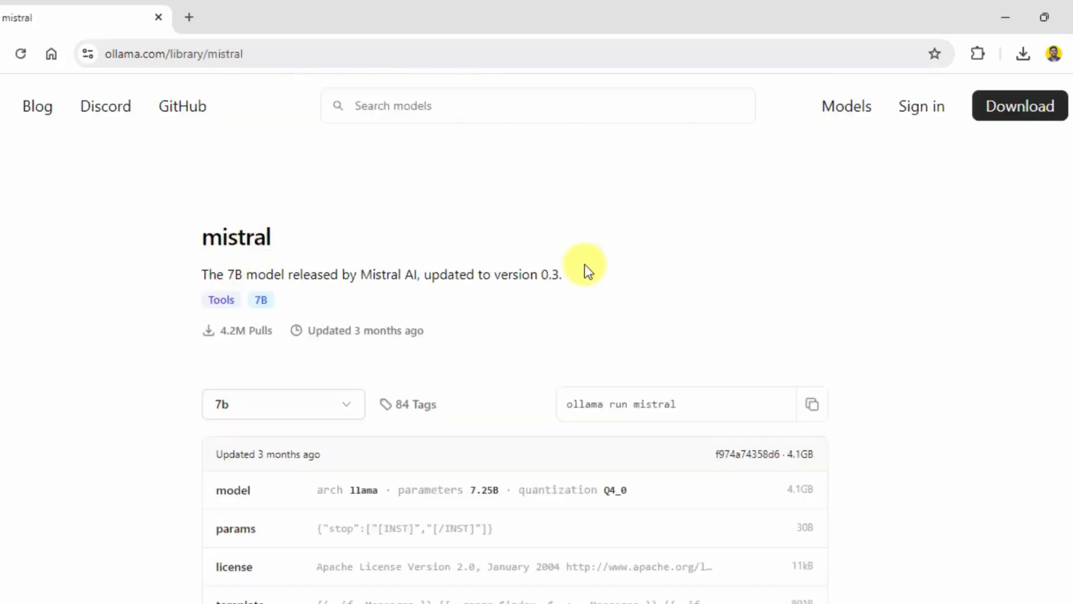
Review the mistral model's size options and copy its ollama run mistral command
scroll(585, 264, down, 3)
scroll(583, 263, up, 2)
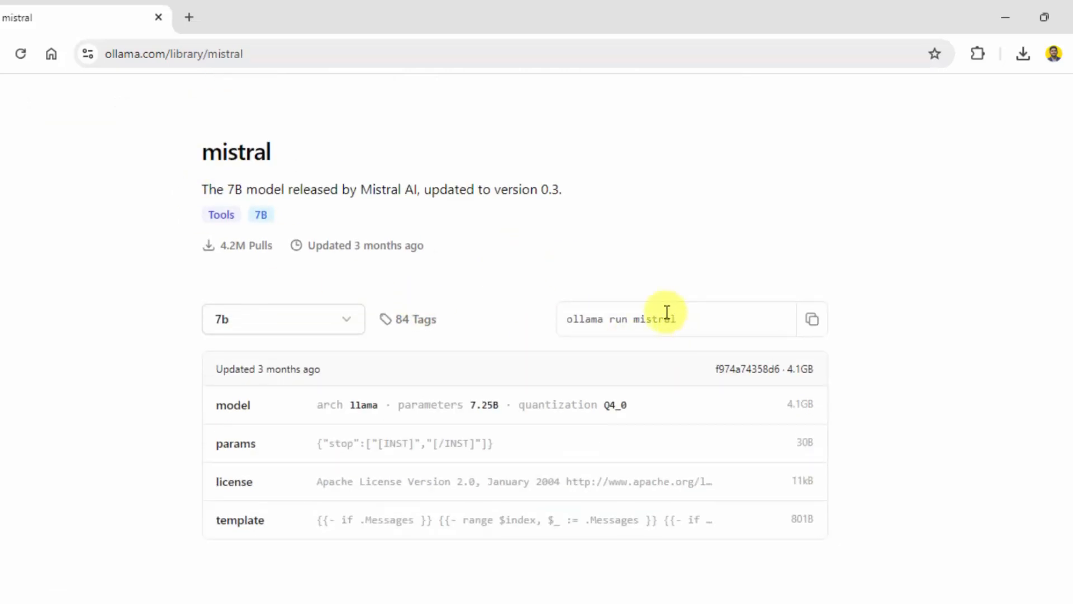
click(302, 327)
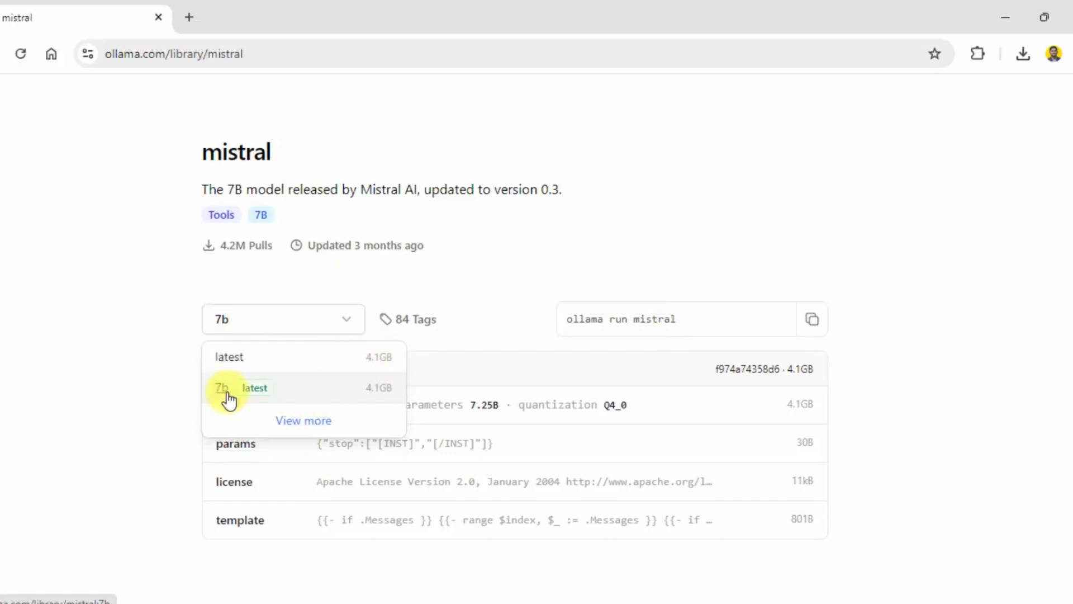
drag(634, 324, 683, 327)
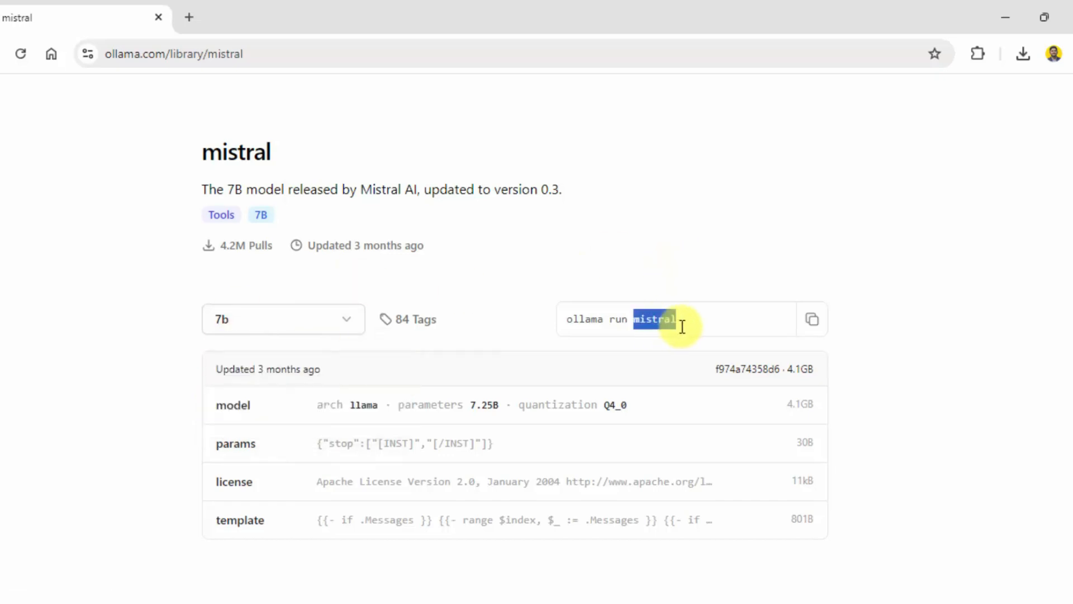
click(811, 319)
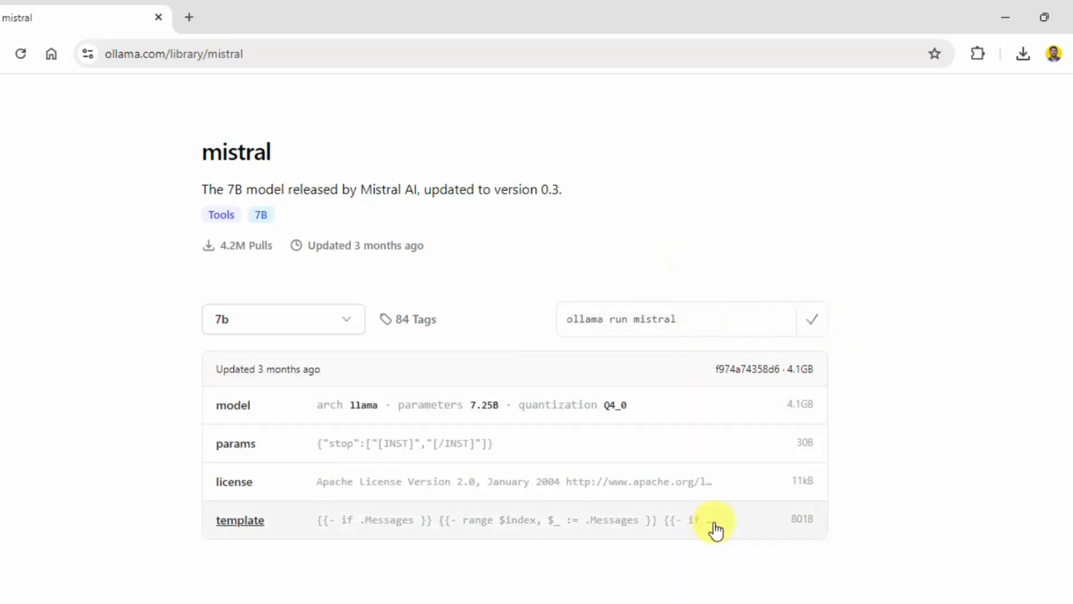
Switch back to Command Prompt, complete the pending command as ollama run mistral and execute it
click(783, 602)
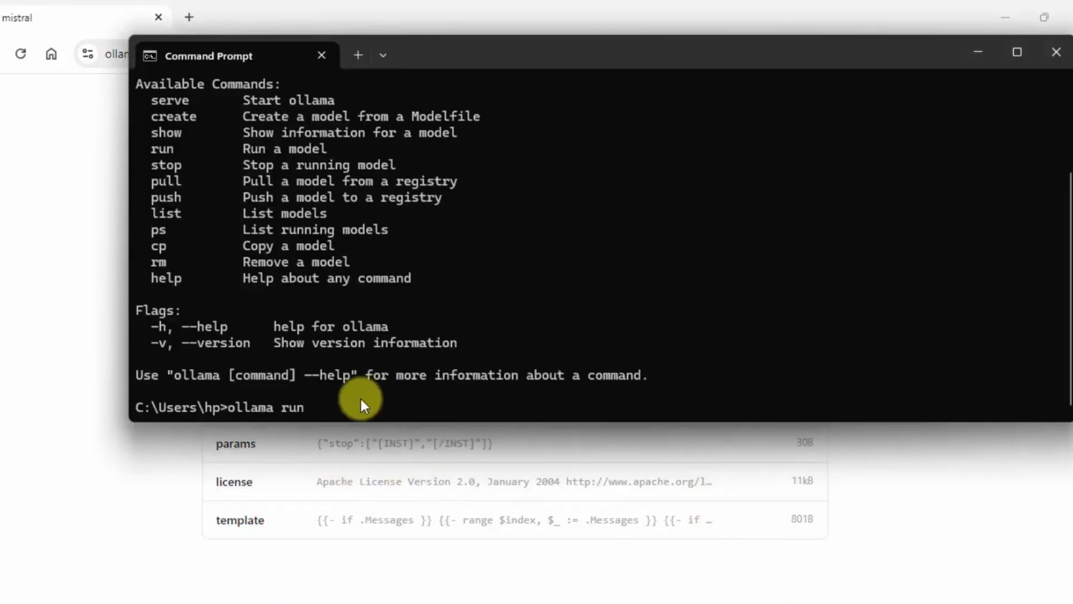
text(mistra)
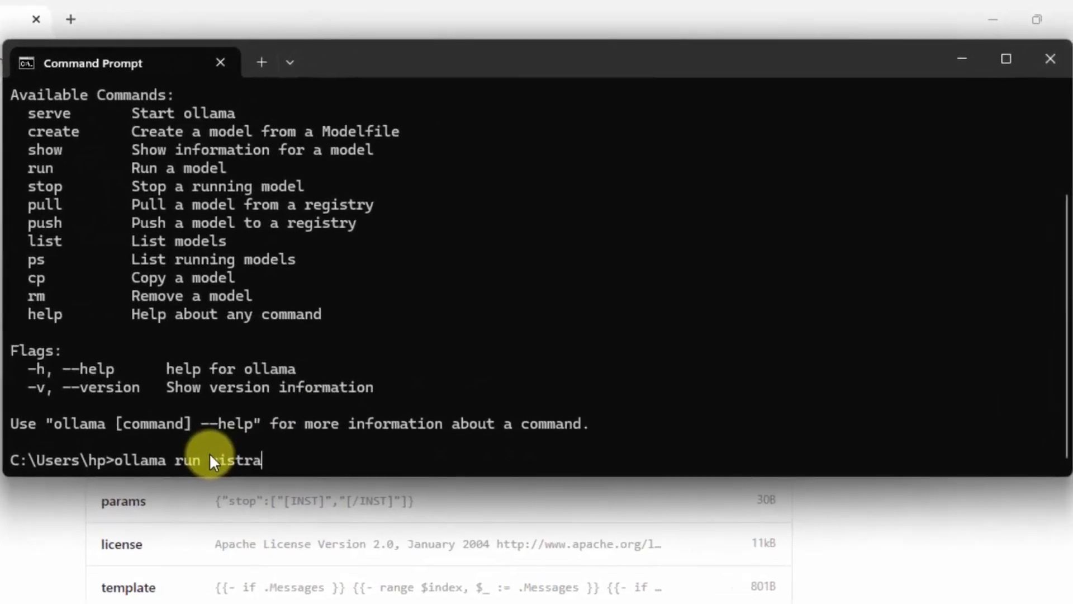
text(l)
key(Return)
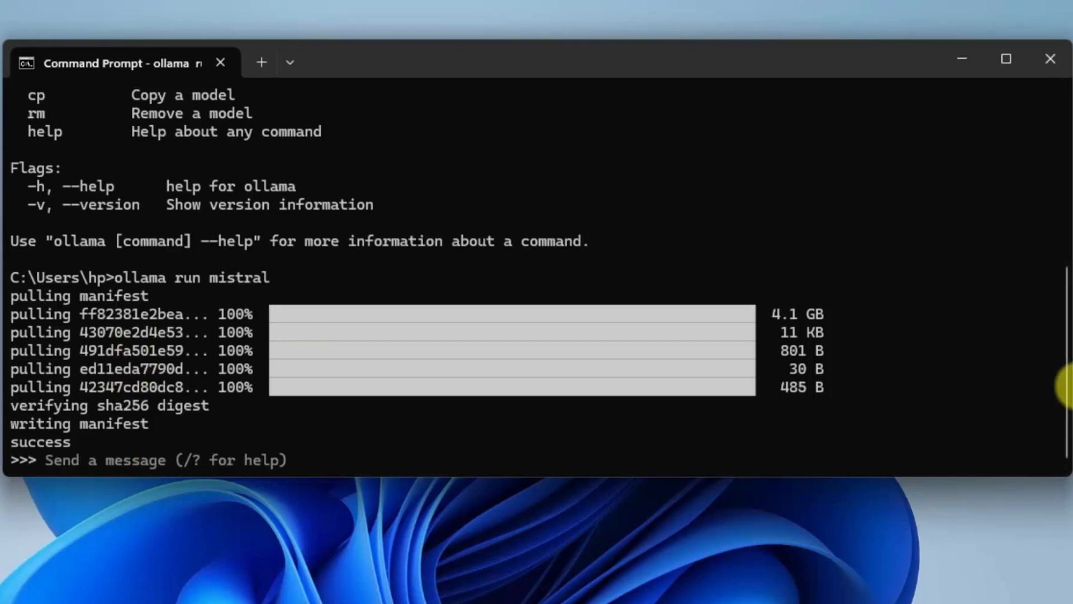
Send the message "Who are you?" to the mistral model
text(Who)
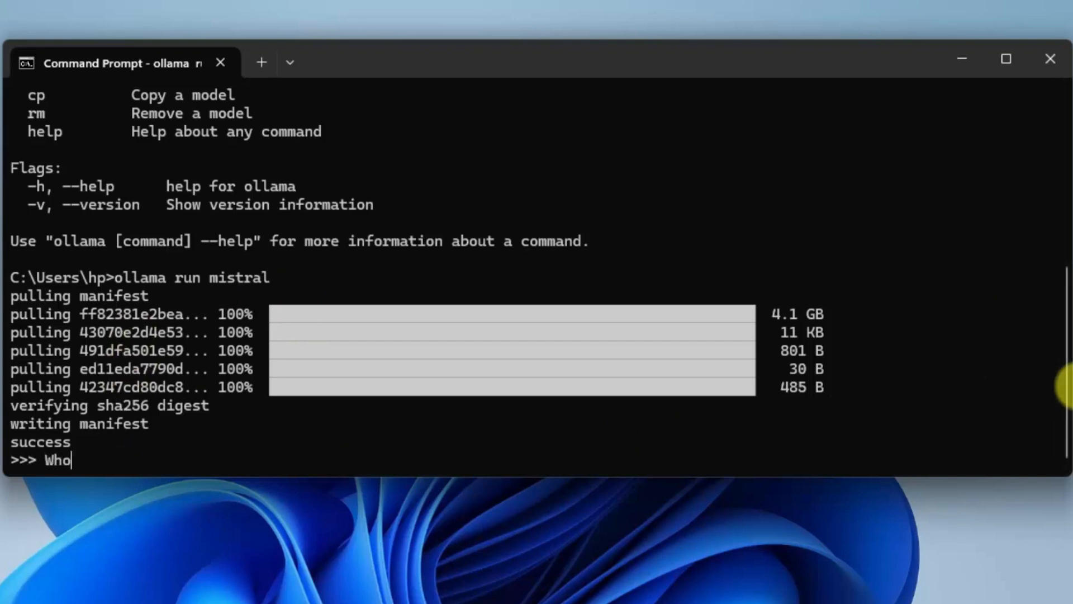
text( are you)
key(BackSpace)
text(ou?)
key(Return)
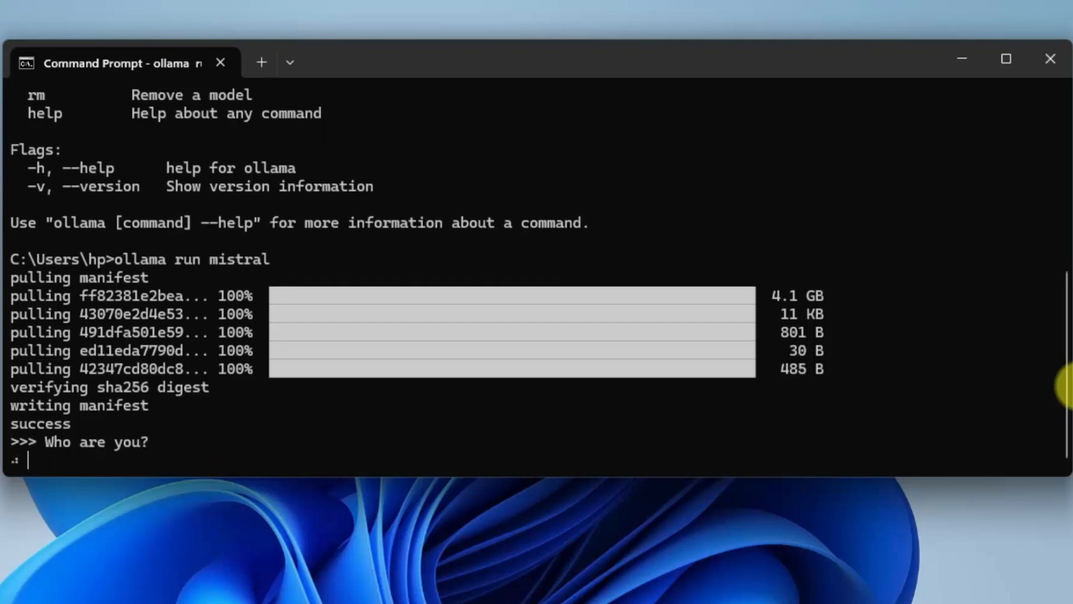